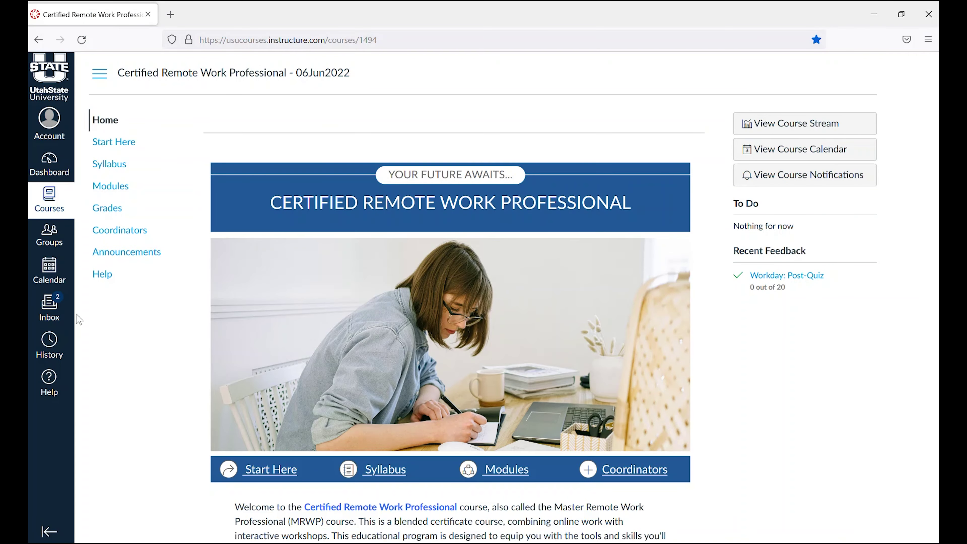
# From Modules, open the Prepare for Success page and scroll to its Slack joining instructions.
pyautogui.click(111, 188)
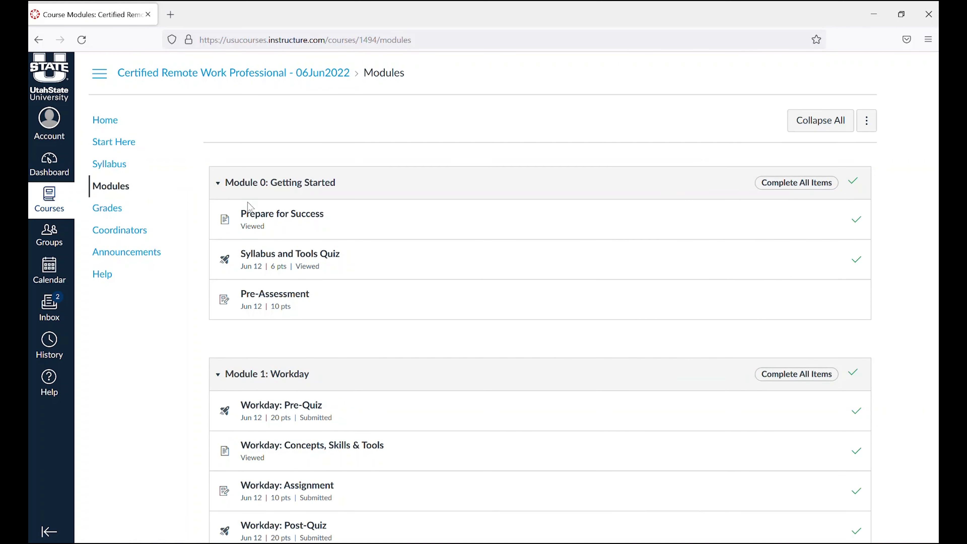
pyautogui.click(271, 216)
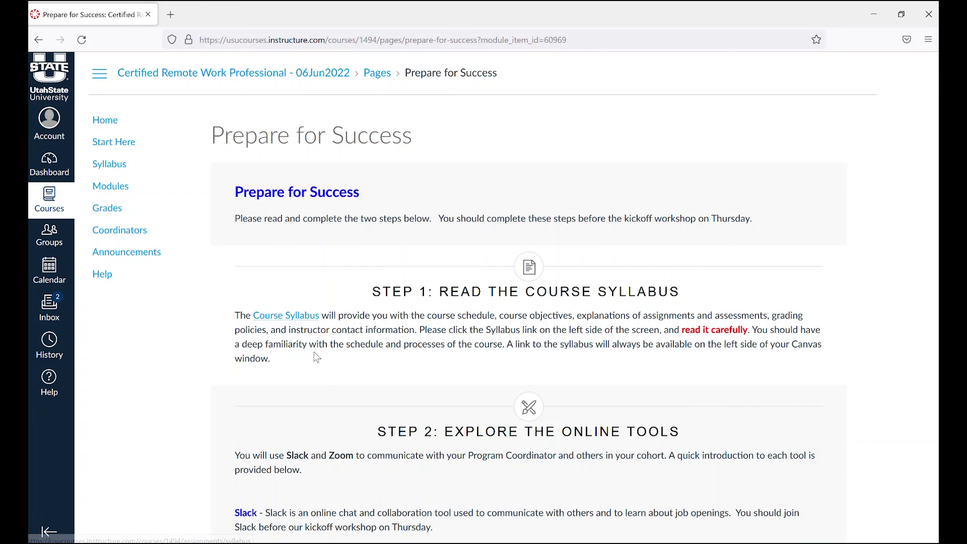
pyautogui.scroll(-7, 313, 356)
pyautogui.scroll(-1, 315, 359)
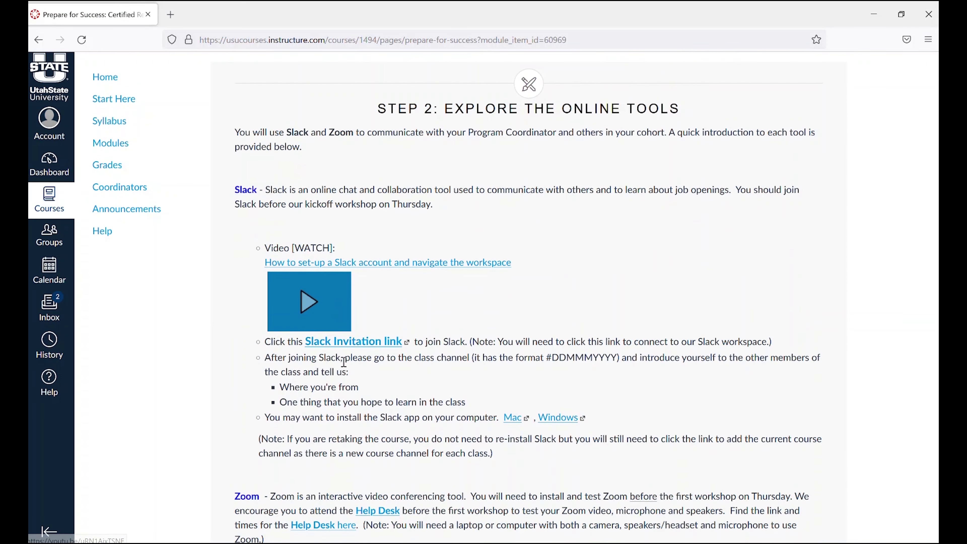
# Open the Slack invitation and sign up to remoteworkcertificate with your email address and full name.
pyautogui.click(372, 343)
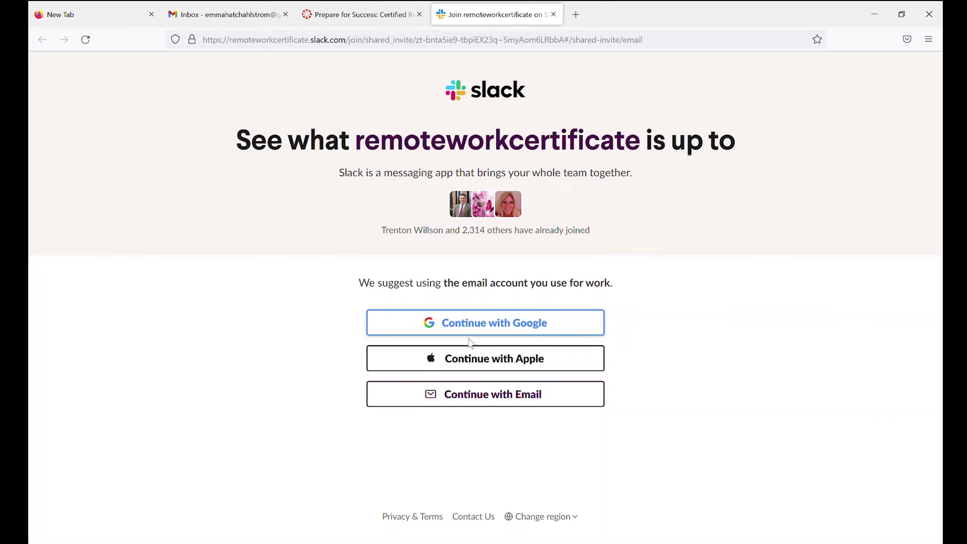
pyautogui.click(483, 401)
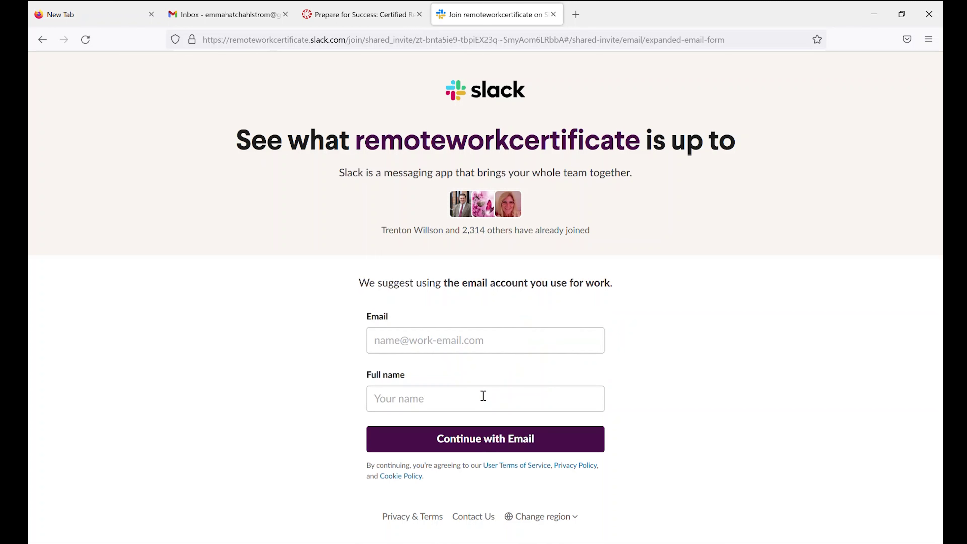
pyautogui.click(439, 337)
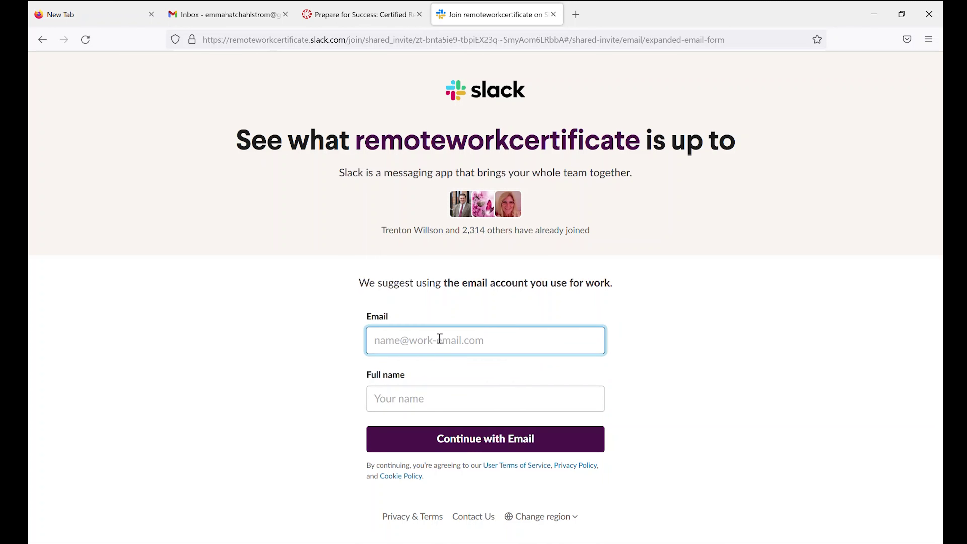
pyautogui.write('emma')
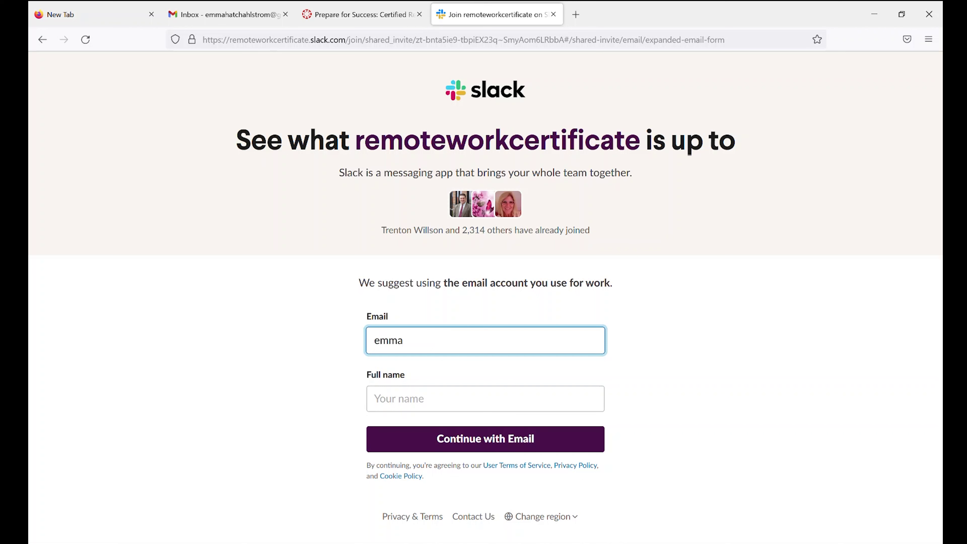
pyautogui.press('Tab')
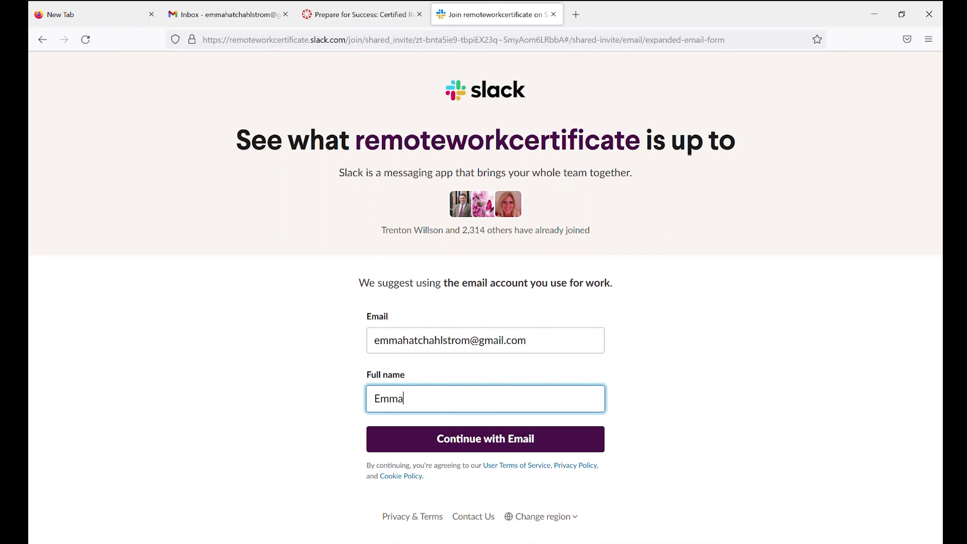
pyautogui.click(472, 442)
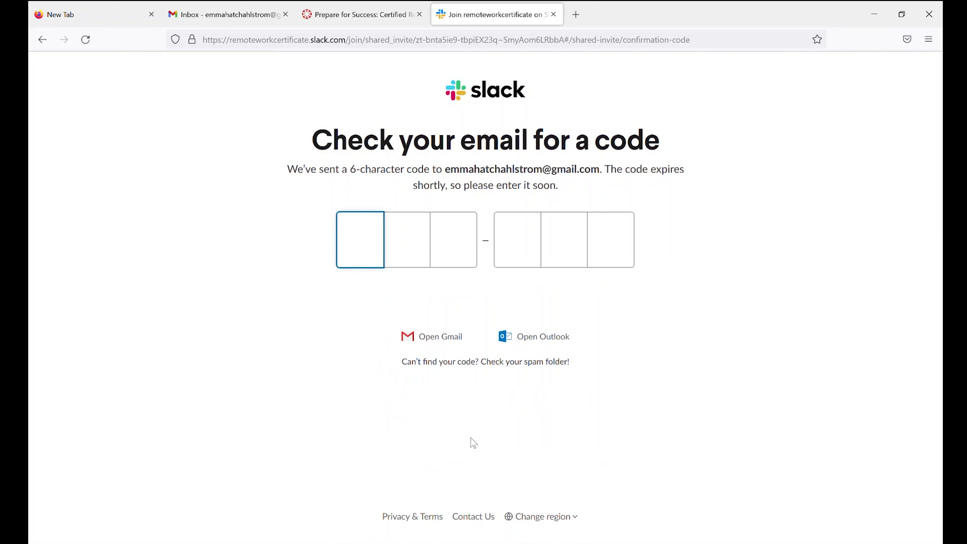
# Open Slack's confirmation email in Gmail, select its six-character code, and return to the Slack tab.
pyautogui.click(226, 19)
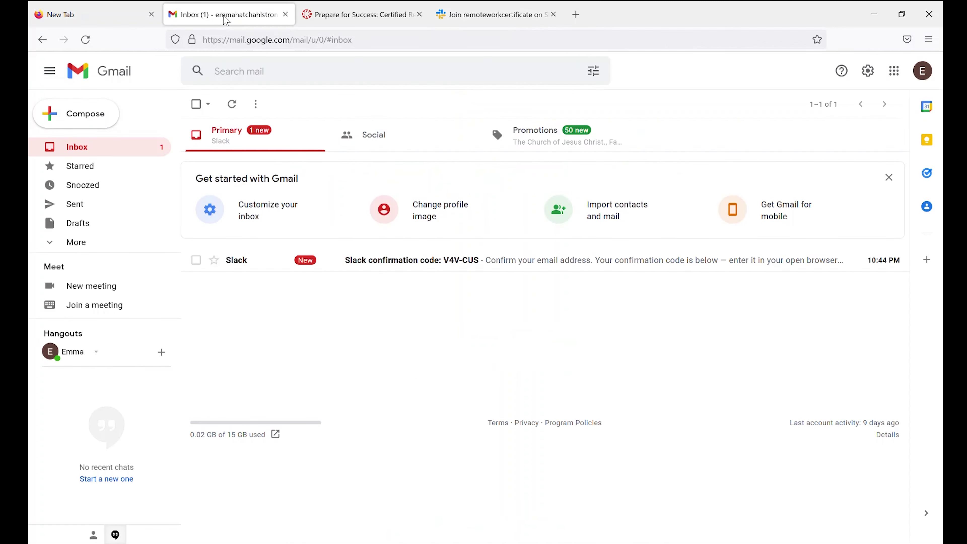
pyautogui.click(401, 263)
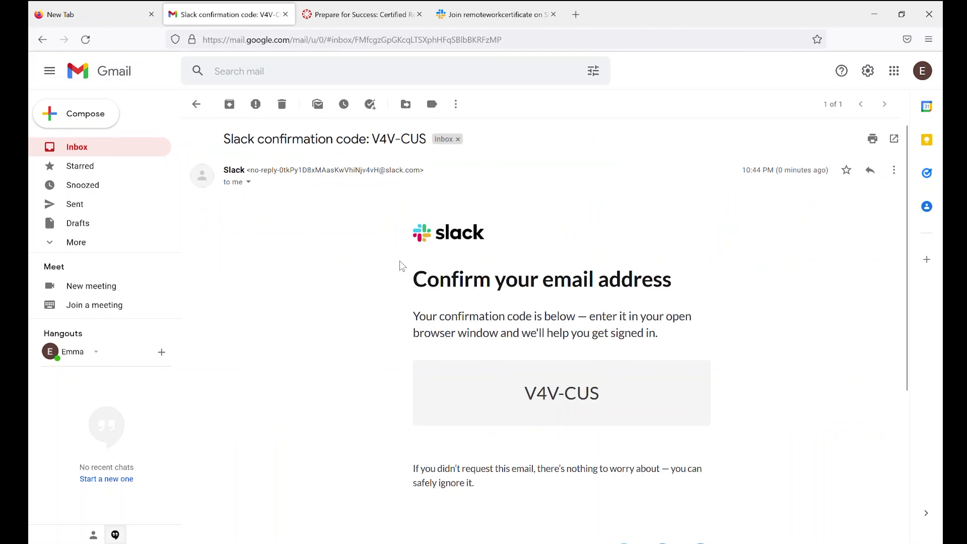
pyautogui.moveTo(599, 394); pyautogui.dragTo(531, 396)
pyautogui.hotkey('ctrl', 'c')
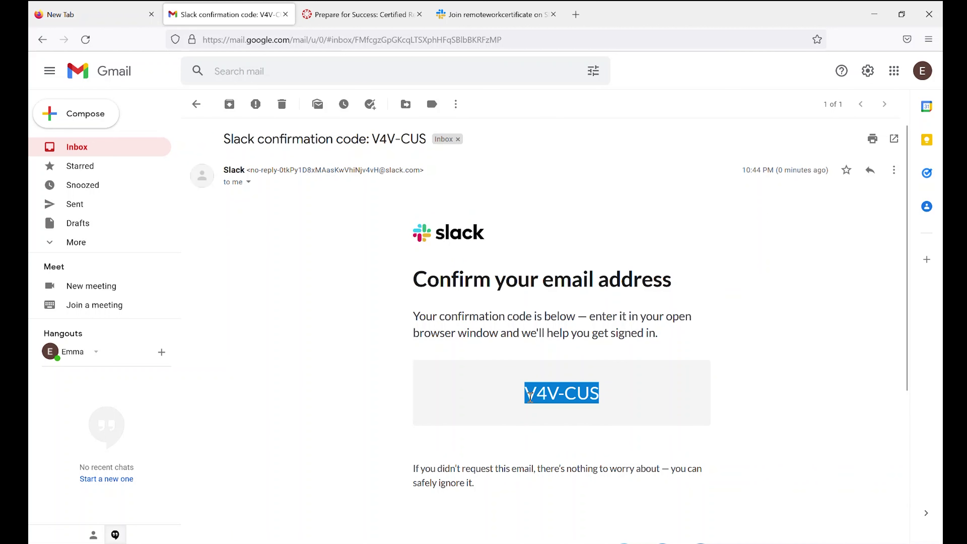
pyautogui.click(474, 20)
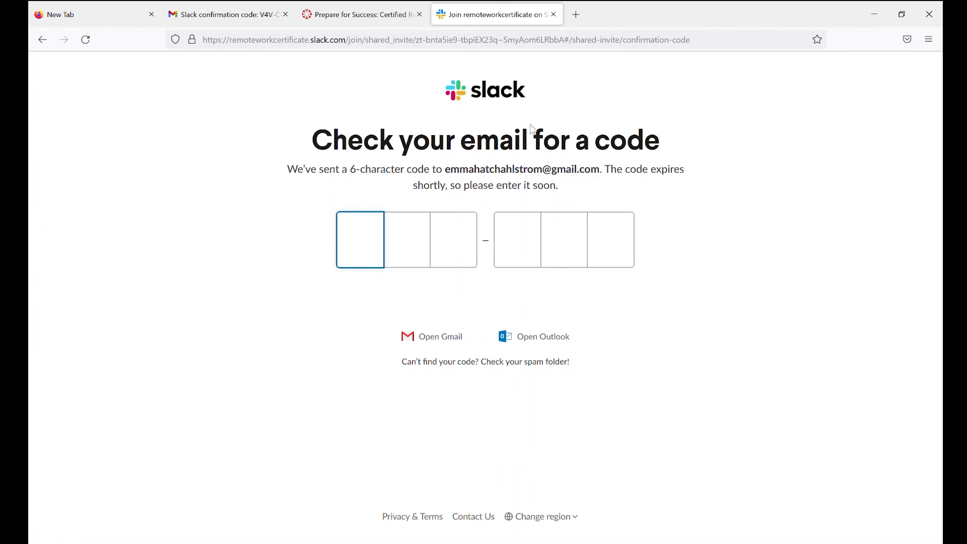
# Paste the confirmation code, allow the Slack link to open, and choose to use Slack in the browser.
pyautogui.hotkey('ctrl', 'v')
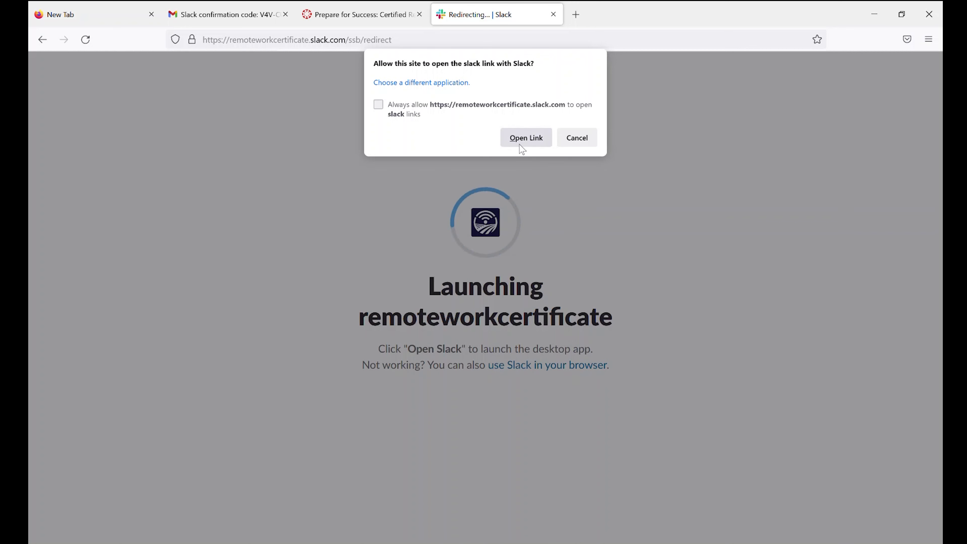
pyautogui.click(528, 139)
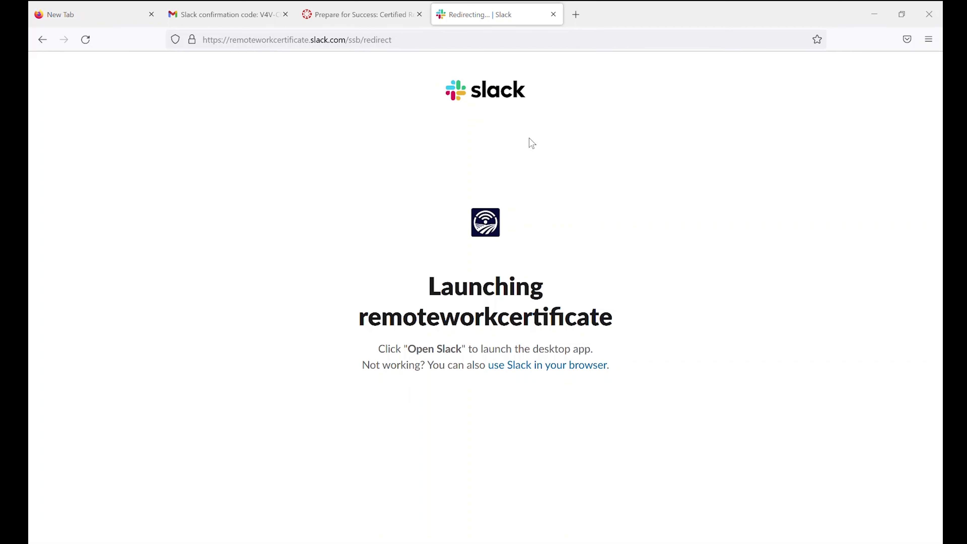
pyautogui.click(550, 369)
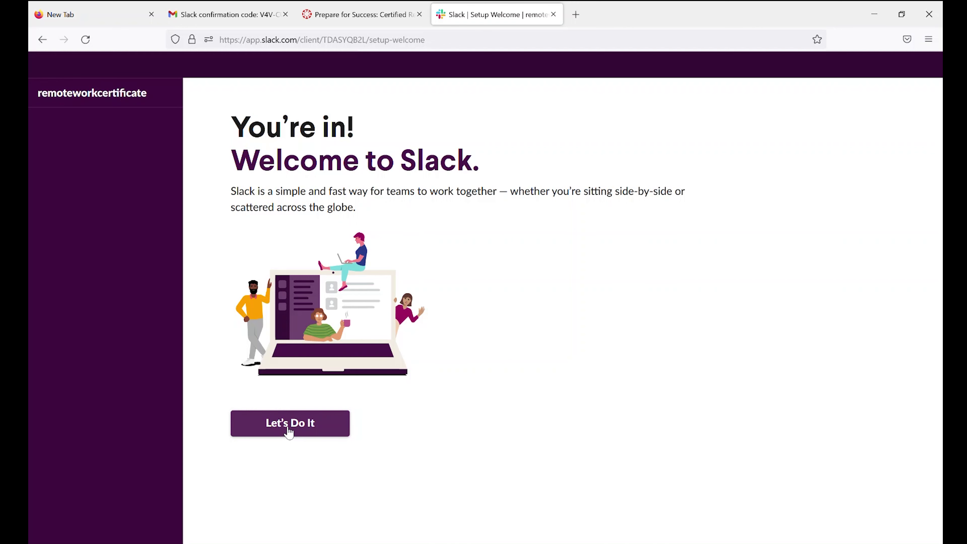
# Start the workspace setup, skip adding teammates, and step through both intro tips to #06jun2022.
pyautogui.click(288, 429)
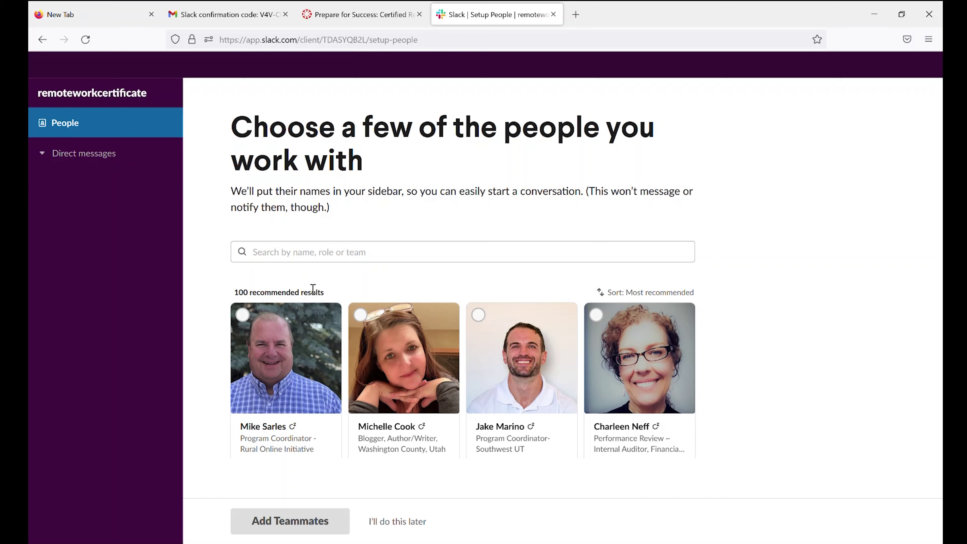
pyautogui.scroll(-5, 388, 438)
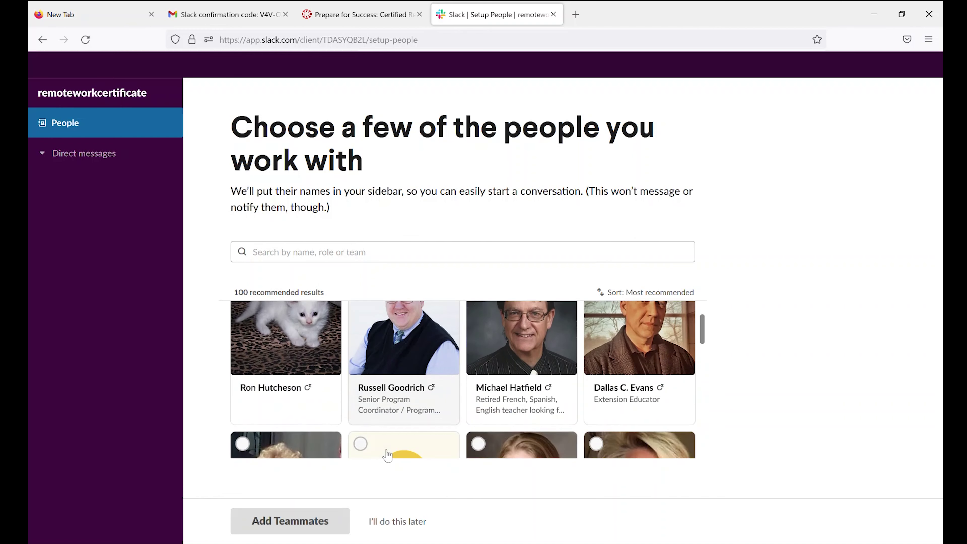
pyautogui.scroll(-3, 387, 455)
pyautogui.click(397, 524)
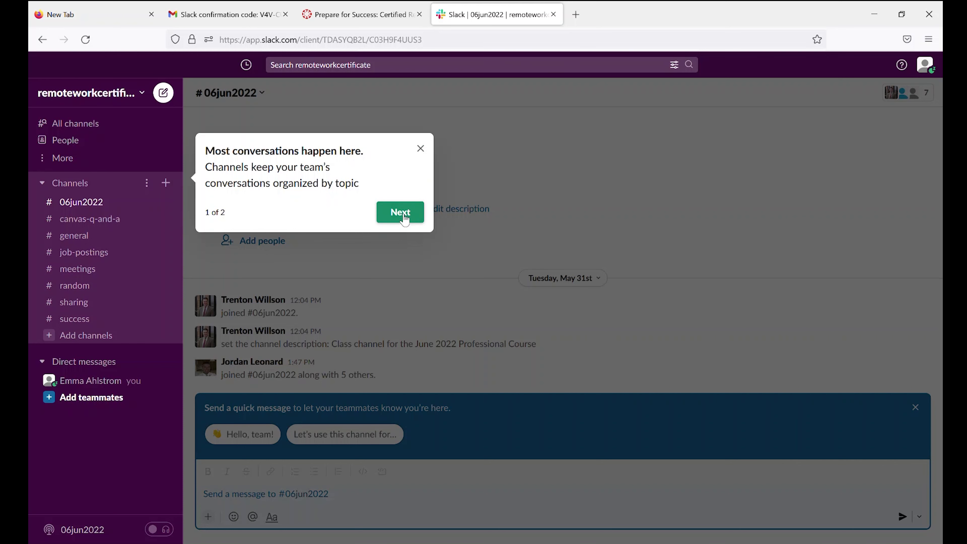
pyautogui.click(403, 217)
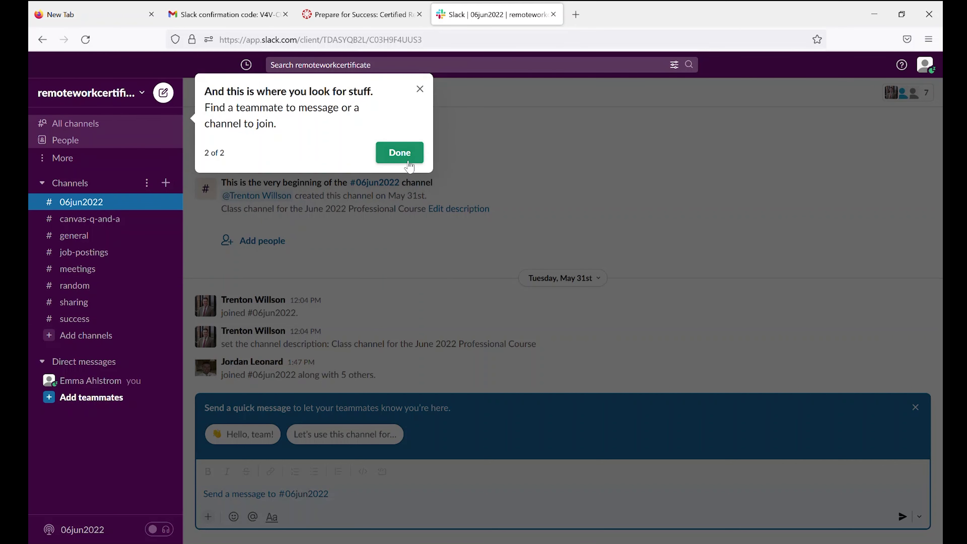
pyautogui.click(400, 153)
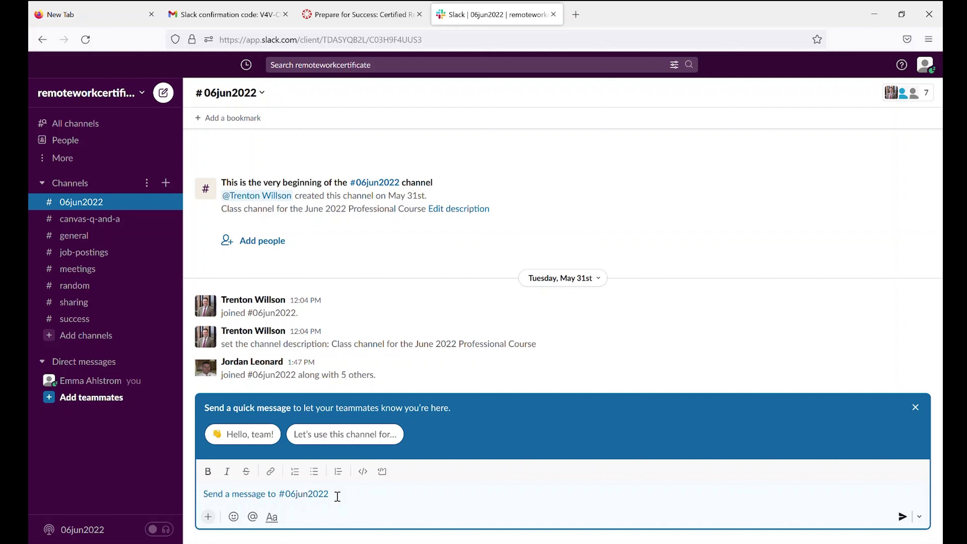
# Post a hello introducing yourself as excited to learn the tools of remote work, then close the tip.
pyautogui.write('Heell')
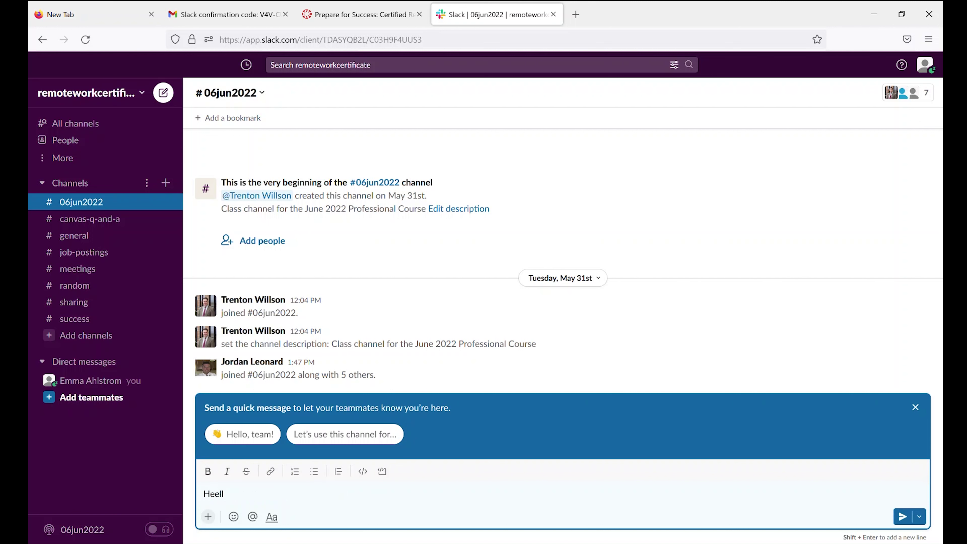
pyautogui.press('BackSpace')
pyautogui.write("llo I'm Emma and I'm new to remote work.  I am e")
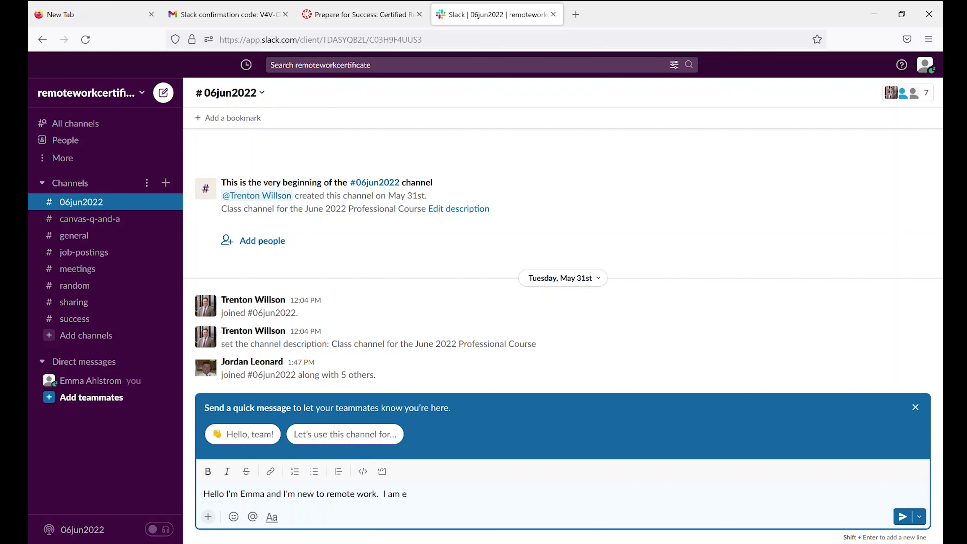
pyautogui.write('xited to learn more about the tools o')
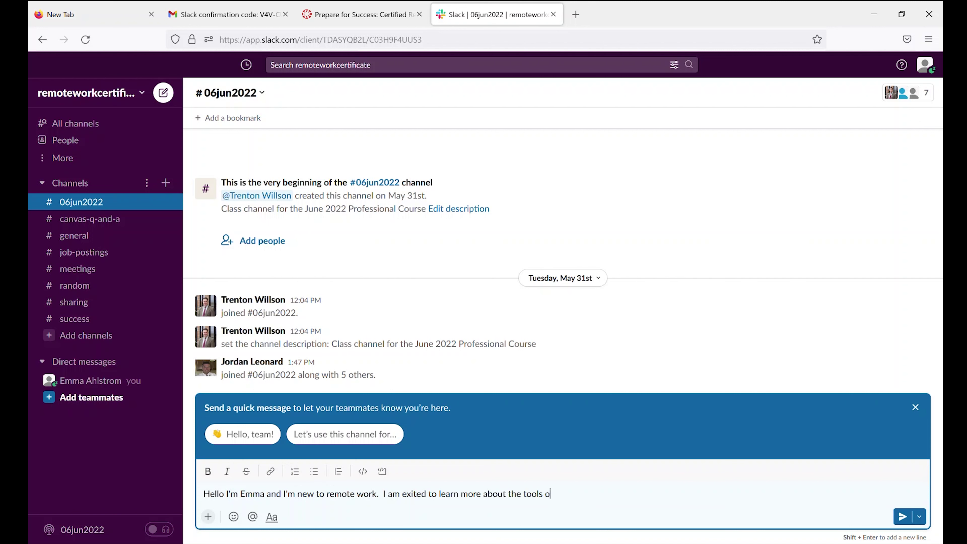
pyautogui.write('f remote work.')
pyautogui.click(902, 517)
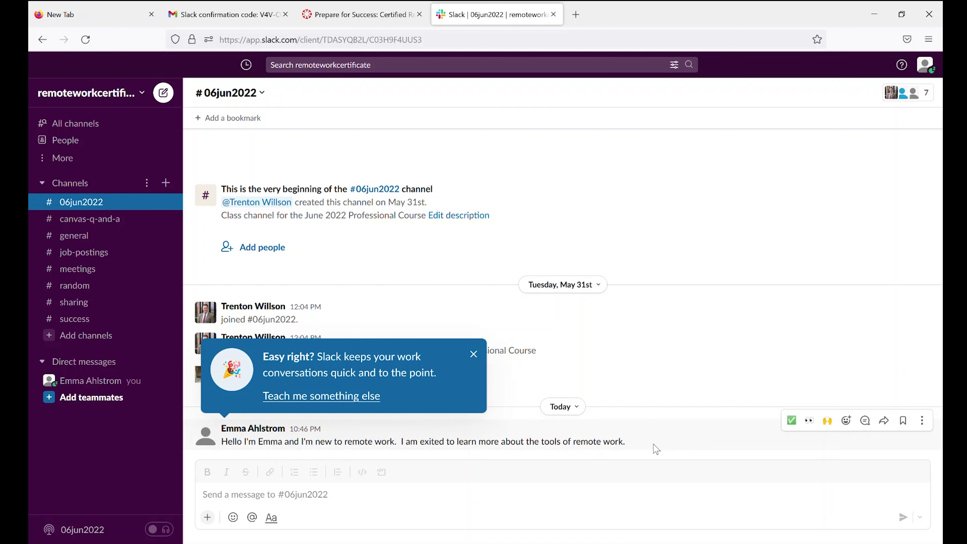
pyautogui.click(474, 355)
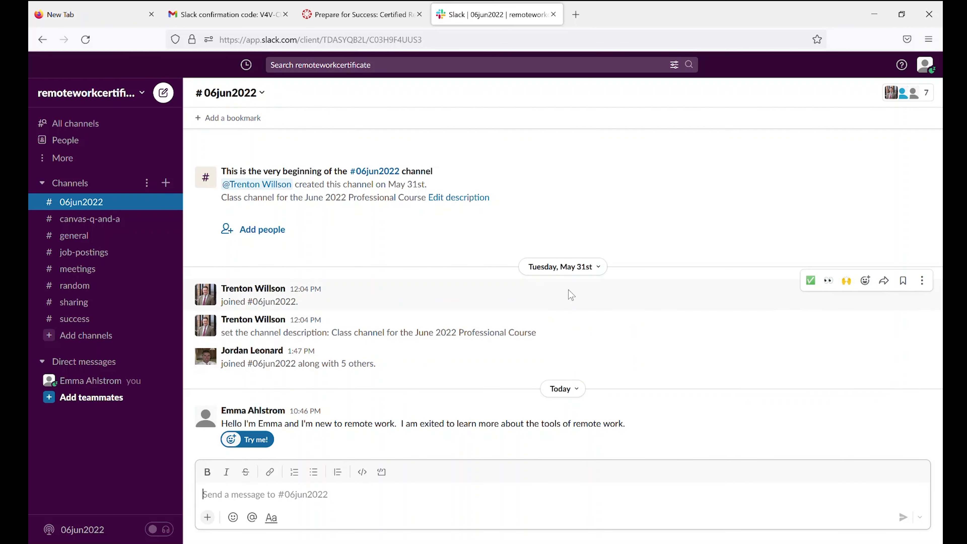
# Open the Profile panel from your avatar's account menu in the top bar.
pyautogui.click(924, 63)
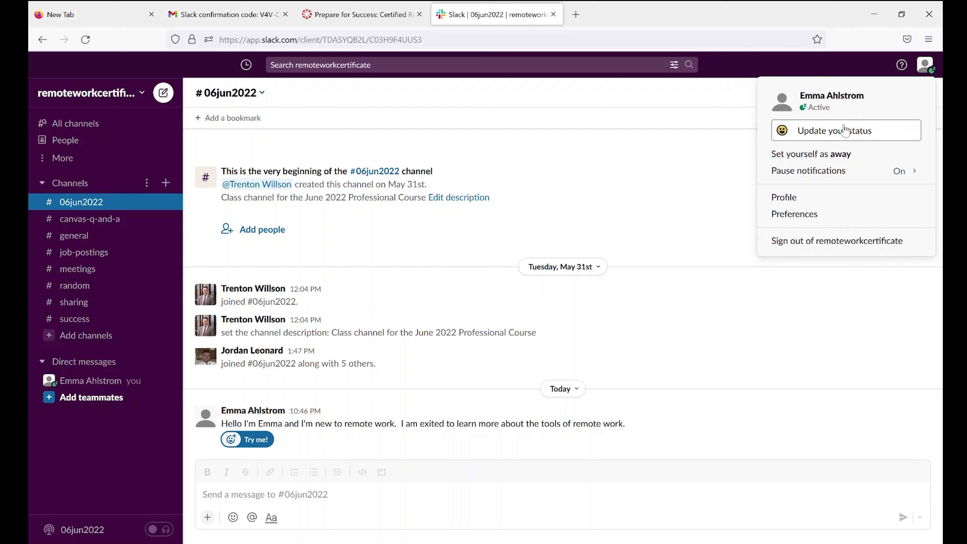
pyautogui.moveTo(820, 182)
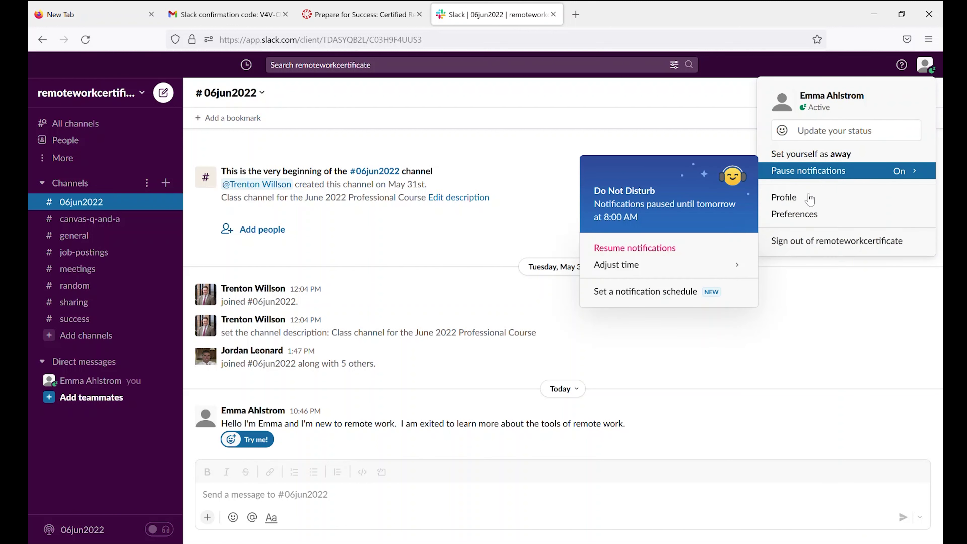
pyautogui.click(787, 199)
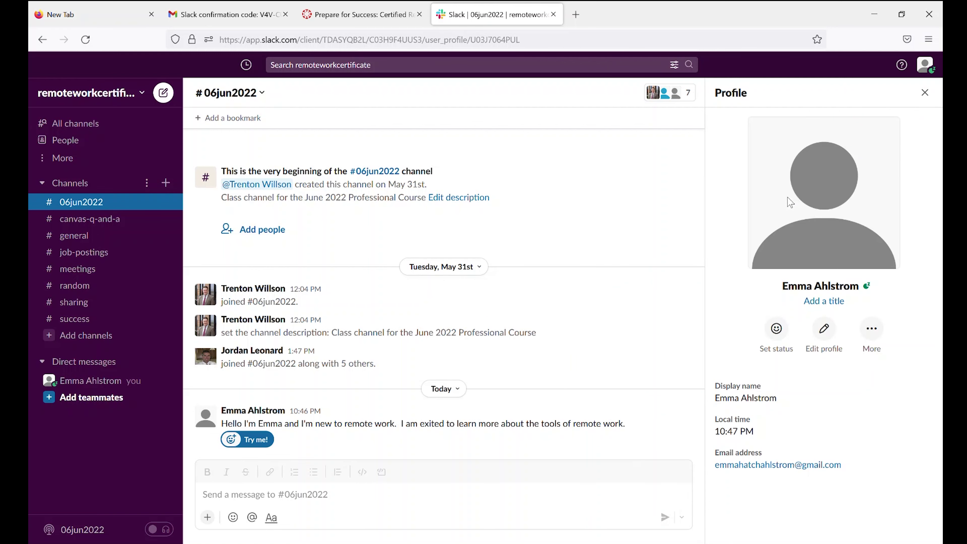
# Upload the portrait image from the Desktop as your profile photo, crop it slightly from the top, and save.
pyautogui.click(823, 328)
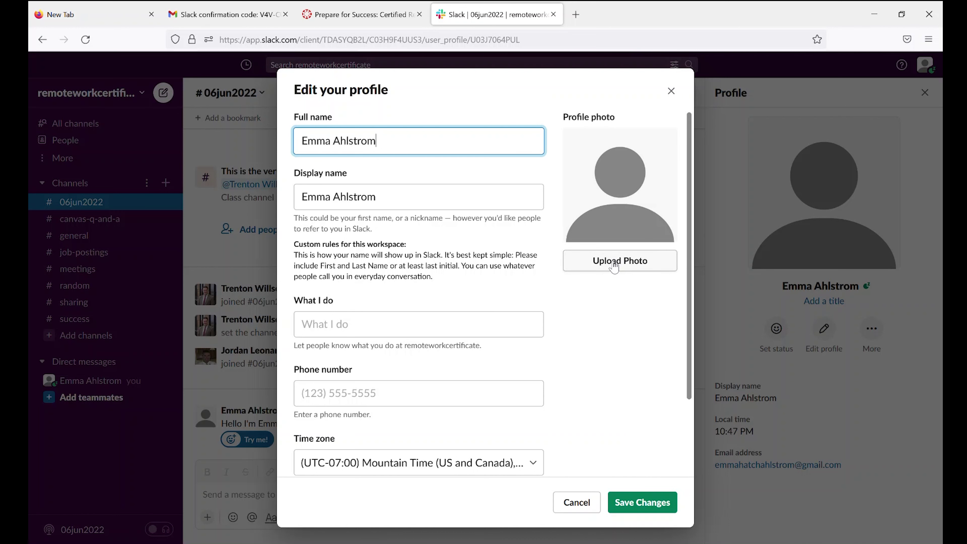
pyautogui.click(614, 267)
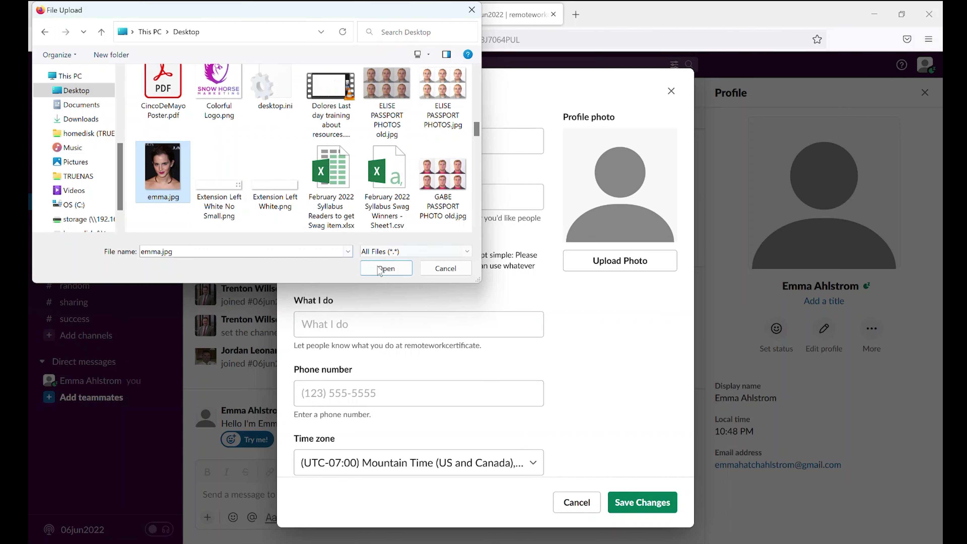
pyautogui.click(385, 268)
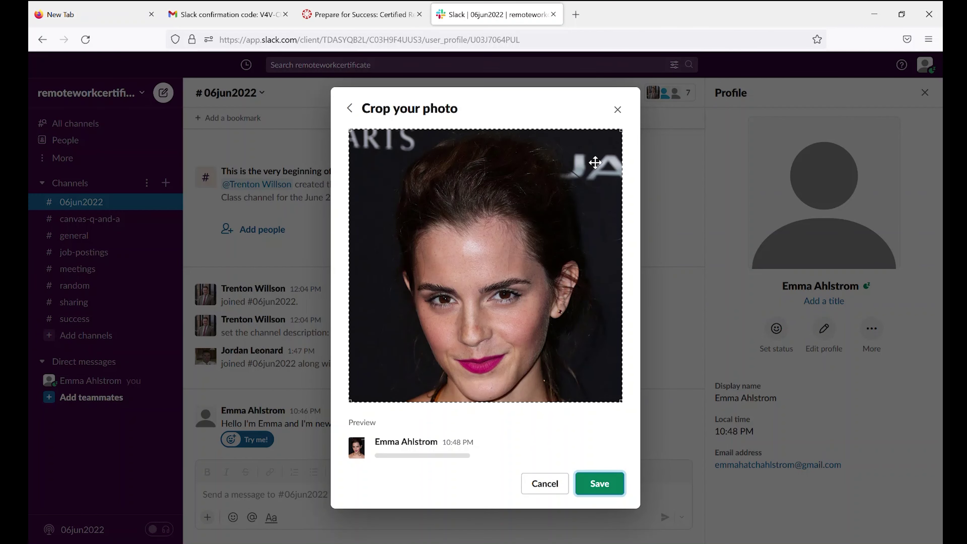
pyautogui.moveTo(595, 163); pyautogui.dragTo(589, 196)
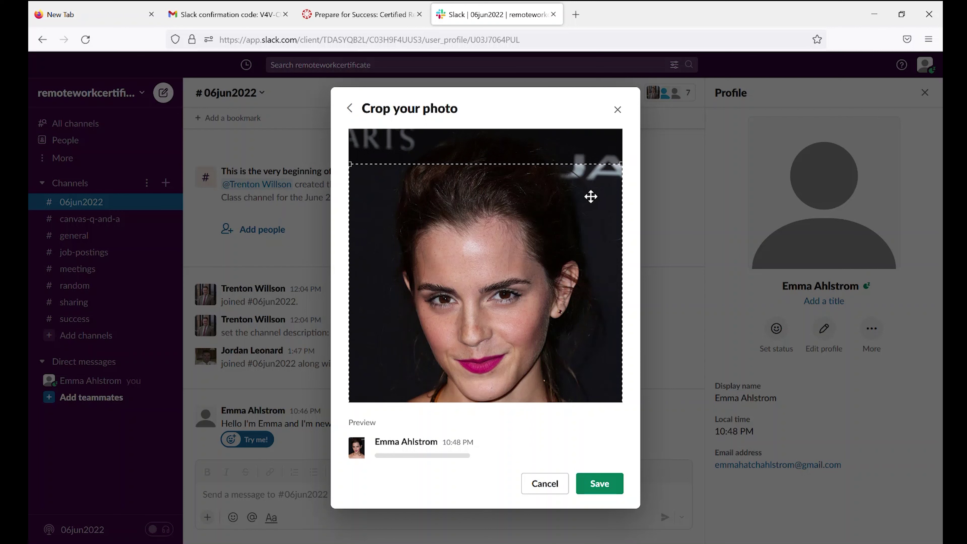
pyautogui.click(606, 494)
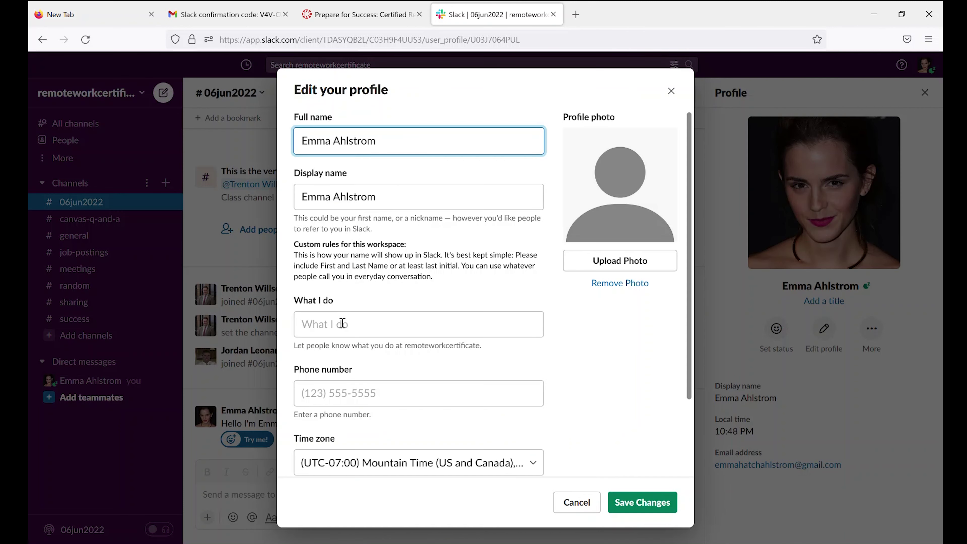
# Set What I do to "I'm excited to find a new remote work opportunity".
pyautogui.click(355, 325)
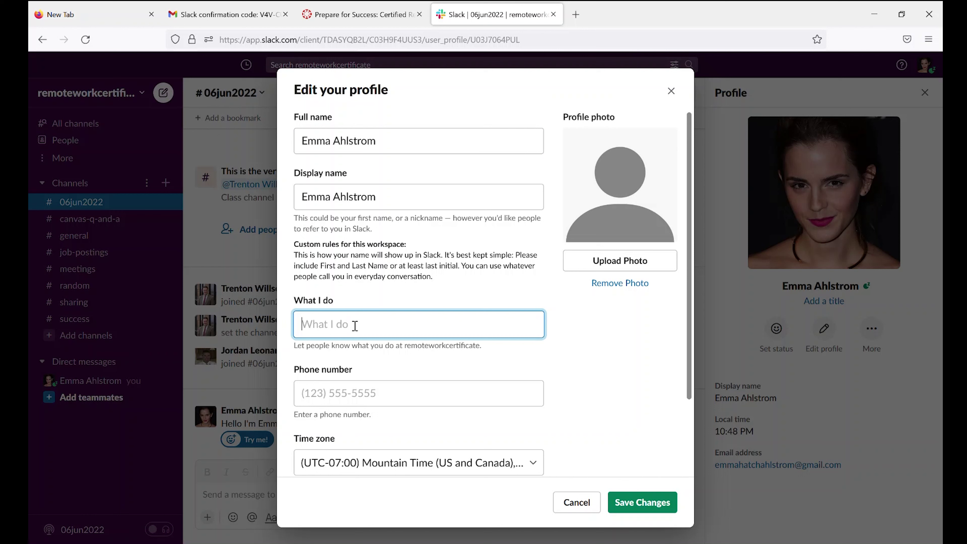
pyautogui.write("I'm excited to find")
pyautogui.write(' a new re')
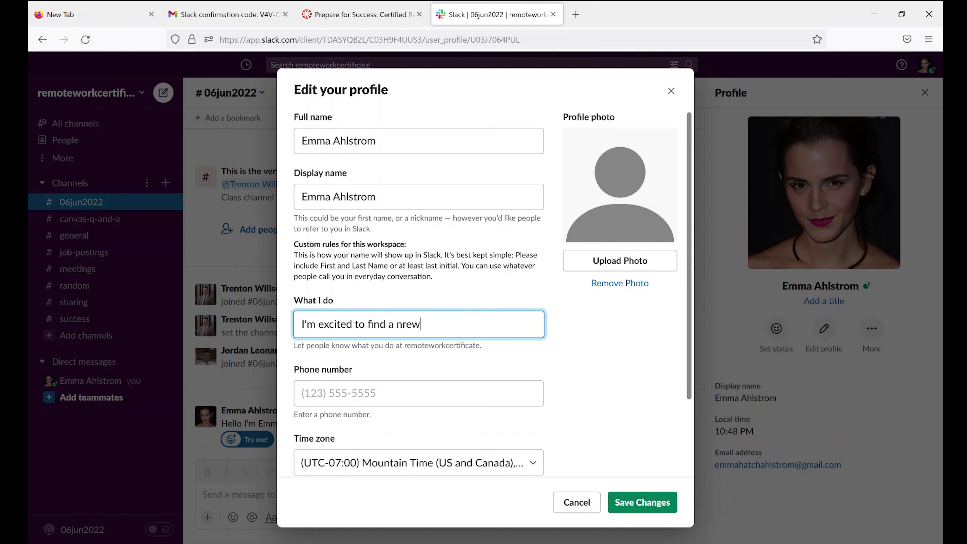
pyautogui.press('BackSpace')
pyautogui.press('BackSpace')
pyautogui.write('ew remote work opportunity')
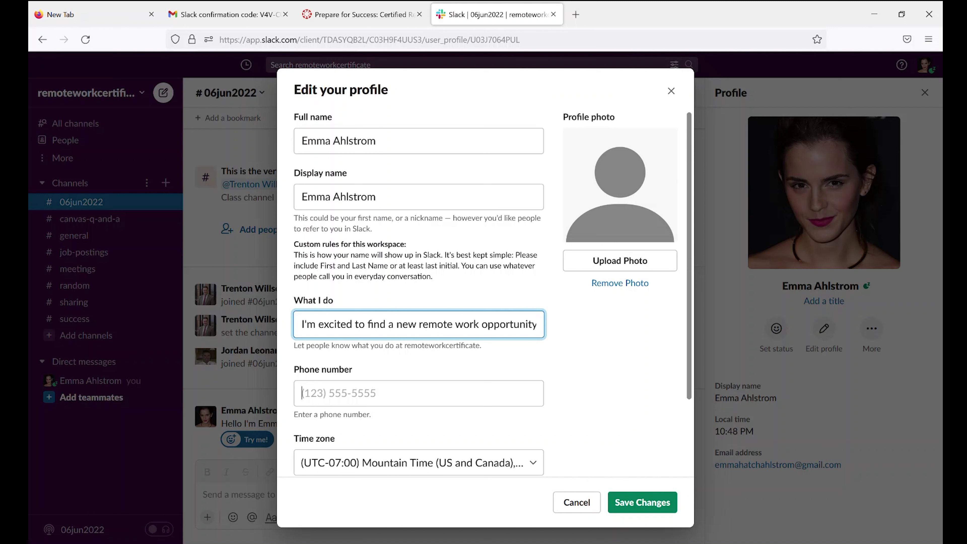
# Enter your phone number in the Phone number field and save the profile changes.
pyautogui.click(302, 392)
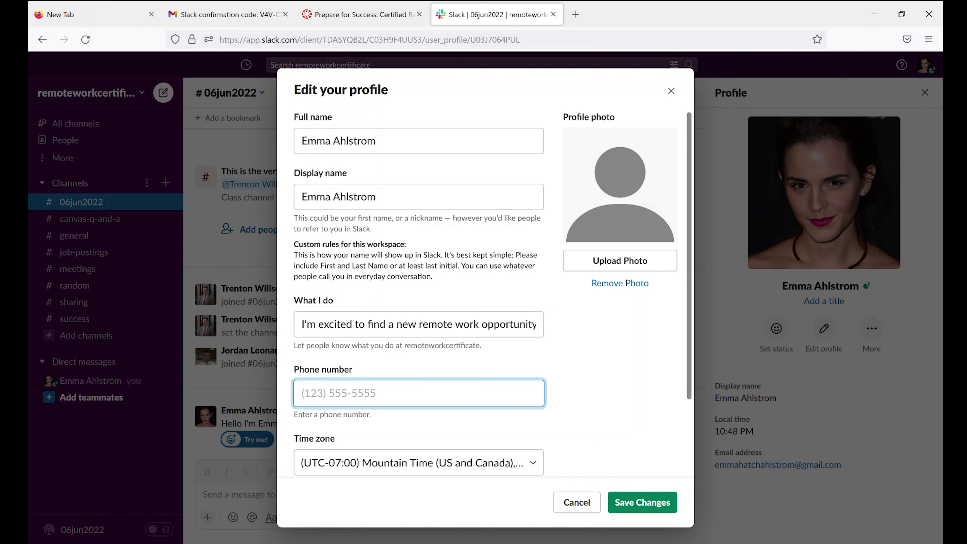
pyautogui.write('4355551212')
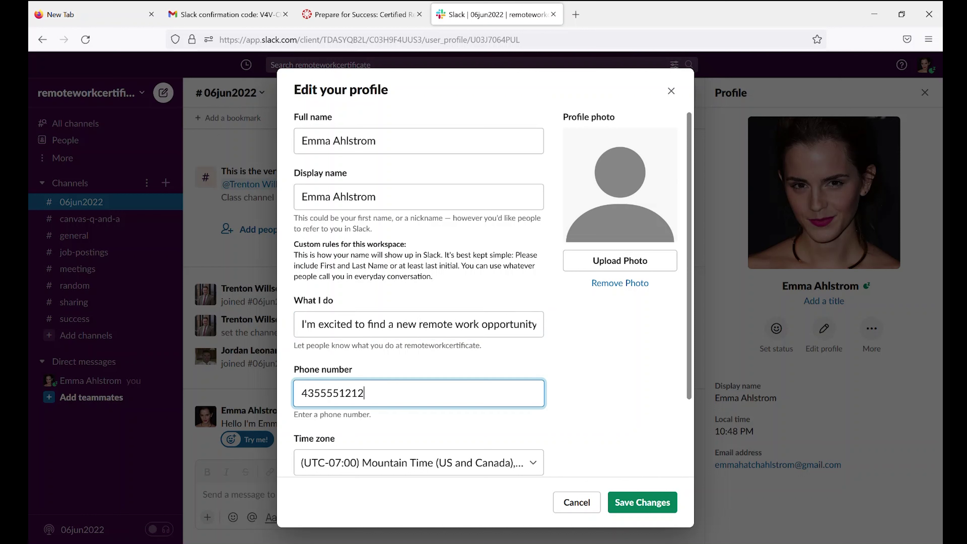
pyautogui.click(625, 501)
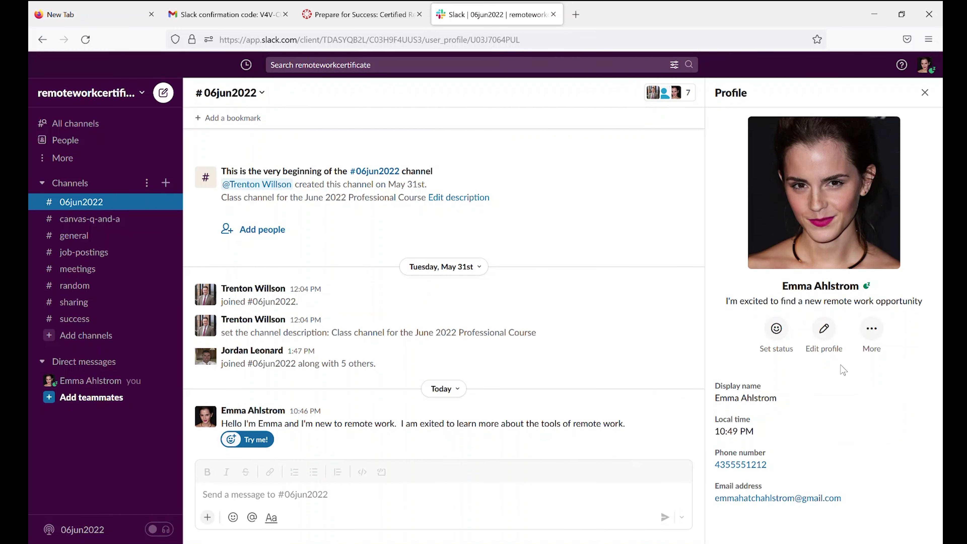
# Choose Vacationing from the status options in the profile panel and save it.
pyautogui.click(777, 329)
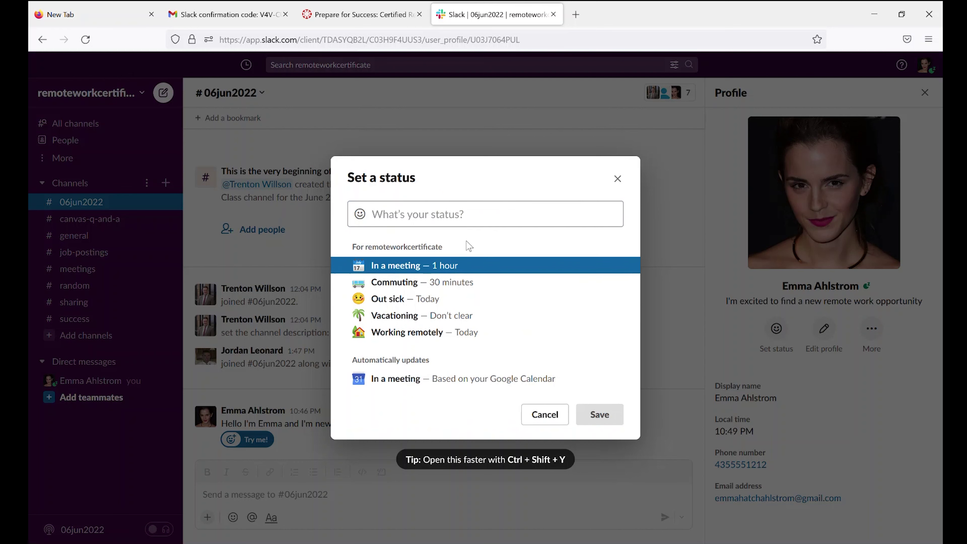
pyautogui.click(383, 318)
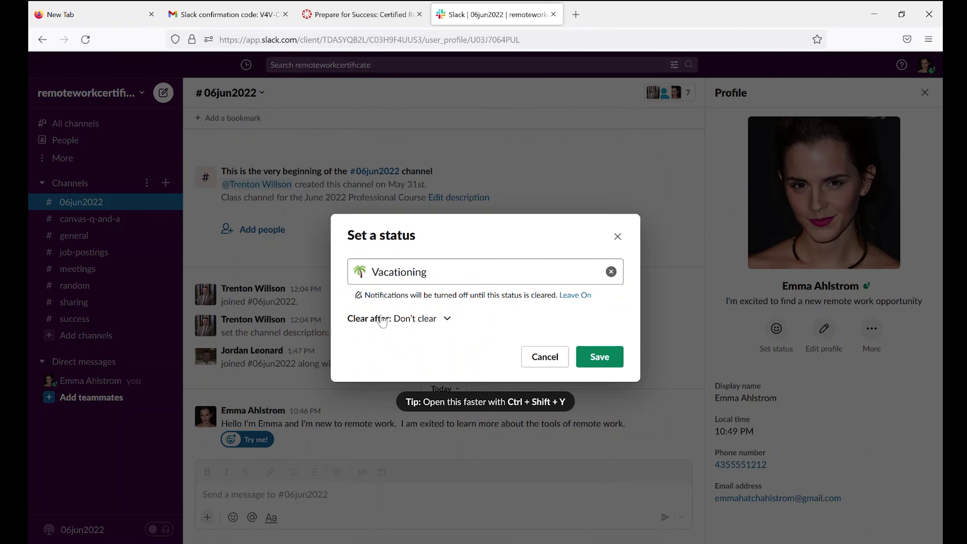
pyautogui.click(600, 357)
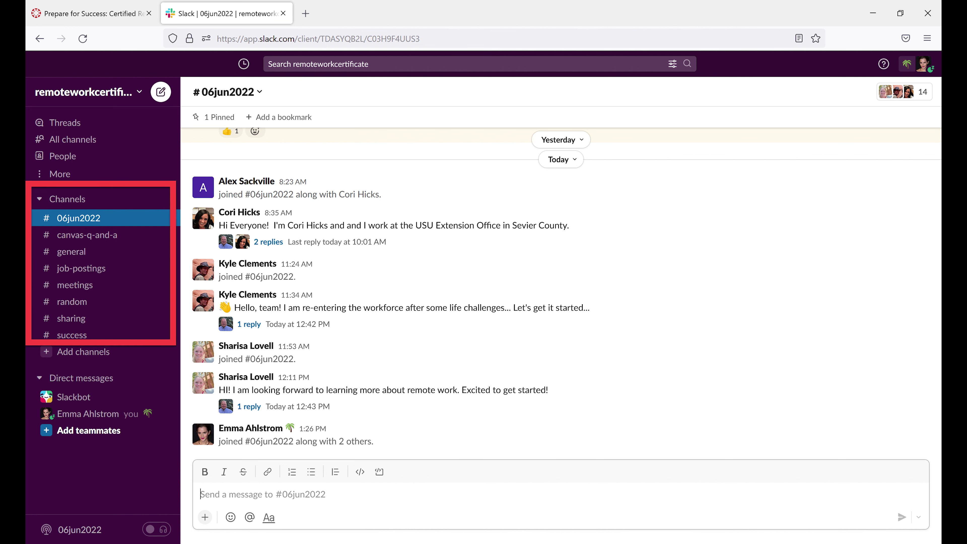
# Close the profile panel and go back to the #06jun2022 class channel's introductions.
pyautogui.click(145, 225)
# Browse #canvas-q-and-a and #general, ending on #job-postings with its LedgerGurus remote accounting listings.
pyautogui.click(87, 234)
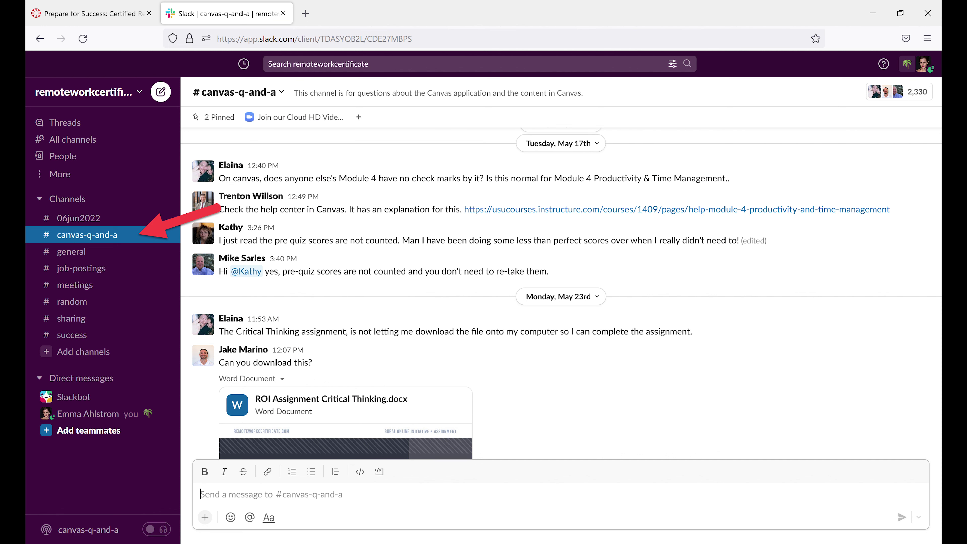
pyautogui.click(120, 254)
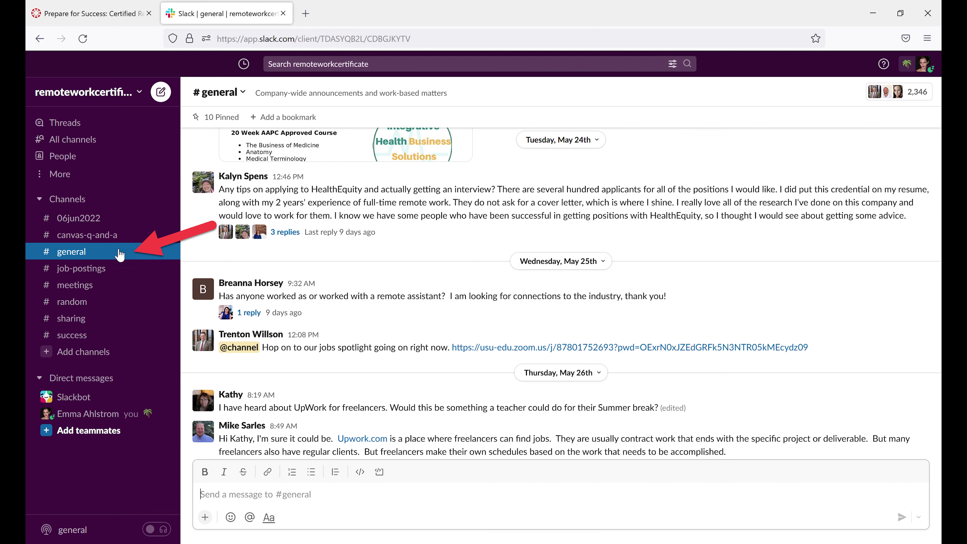
pyautogui.click(115, 268)
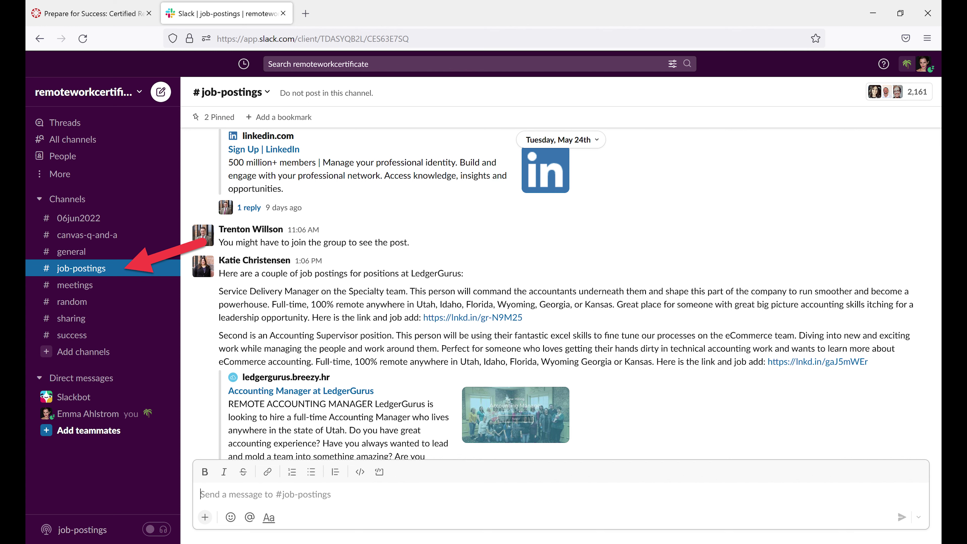
# Open #meetings to view the Professional Development meeting announcements.
pyautogui.click(74, 285)
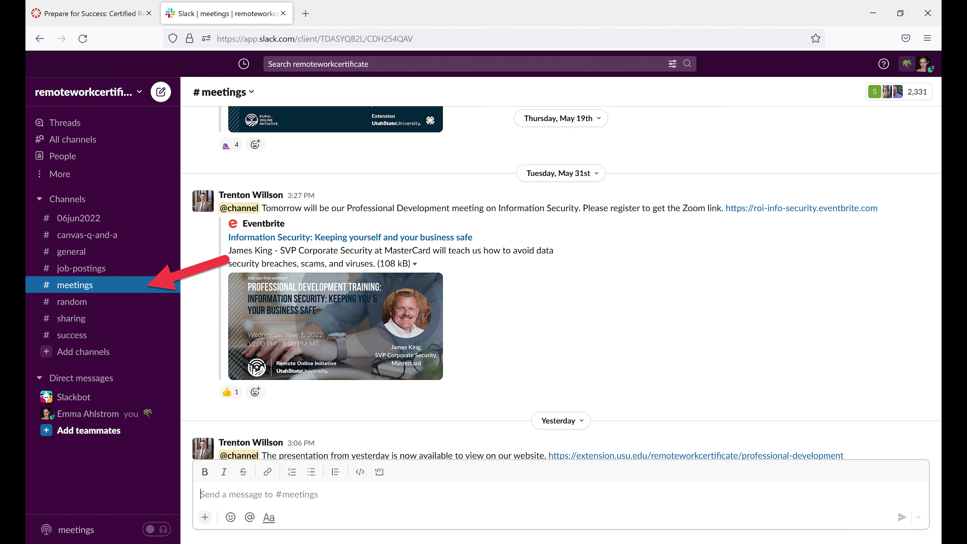
# Move down one channel with Alt+Down to #random and its puppy photo post.
pyautogui.hotkey('alt', 'Down')
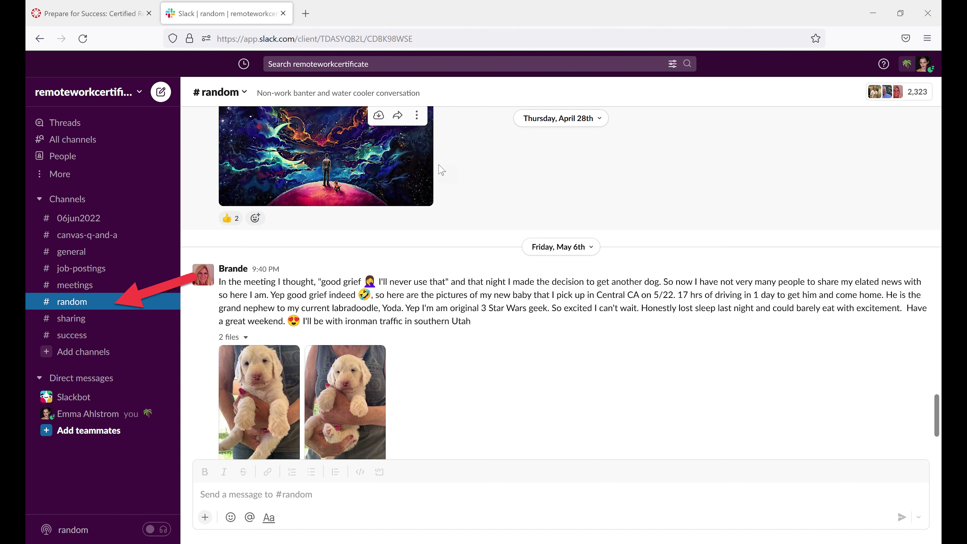
# Step through #sharing to #success with Alt+Down, viewing classmates' new-job updates.
pyautogui.hotkey('alt', 'Down')
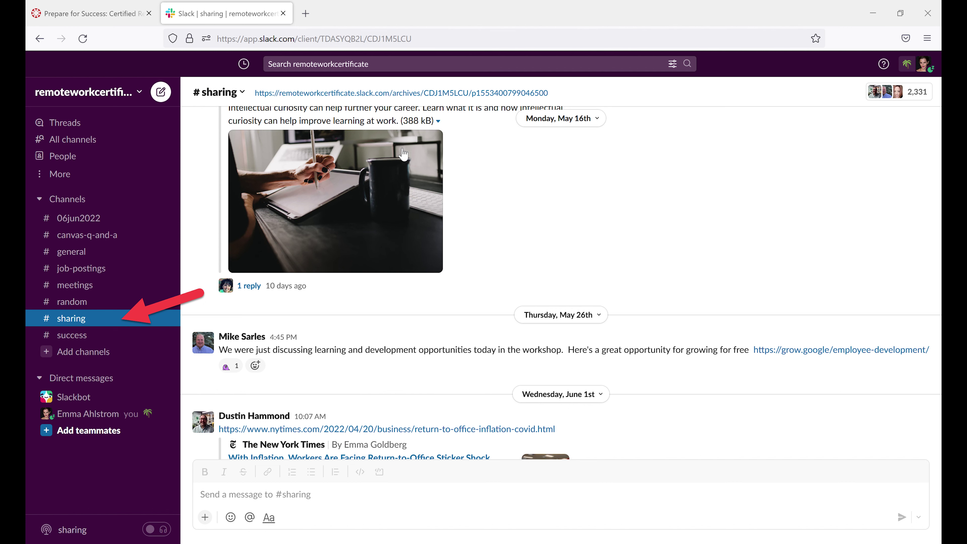
pyautogui.hotkey('alt', 'Down')
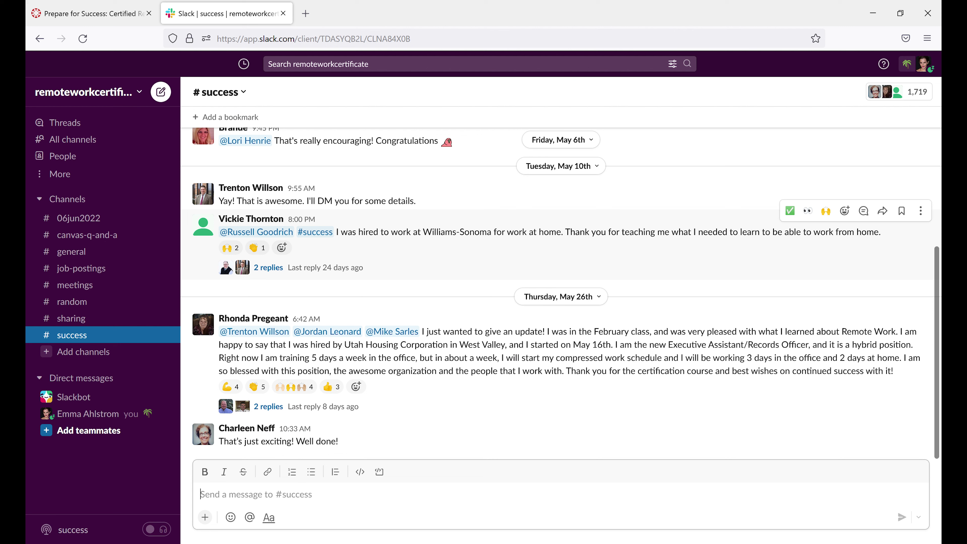